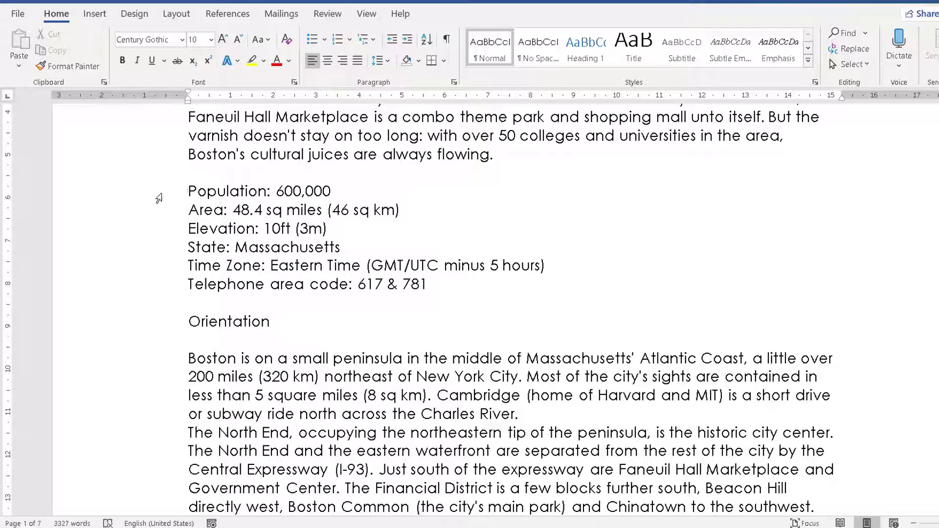
Bullet the six Boston facts lines, Population through Telephone area code
left_click_drag(159, 197, 155, 290)
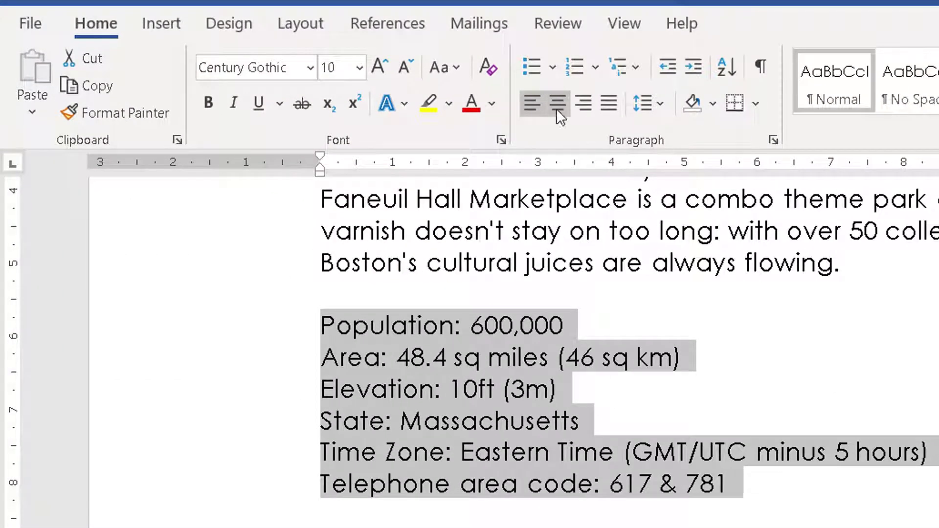
left_click(529, 69)
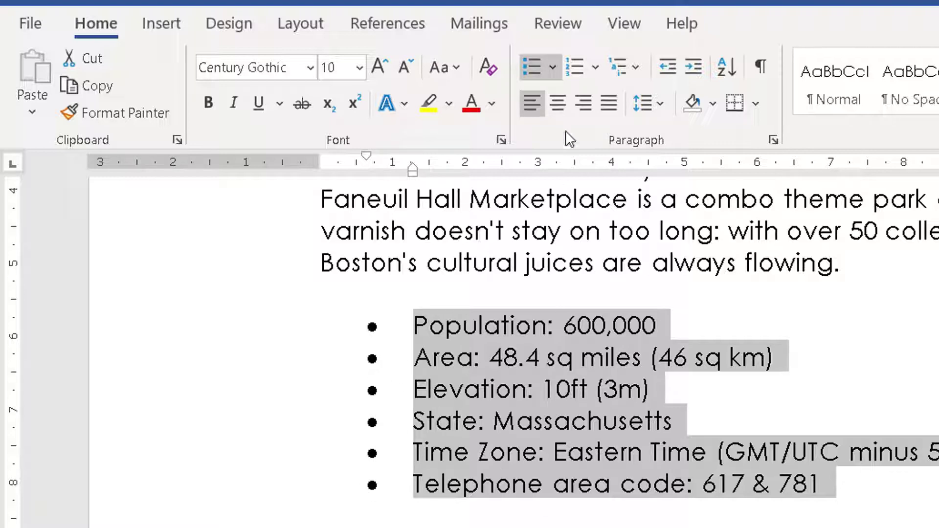
left_click(553, 67)
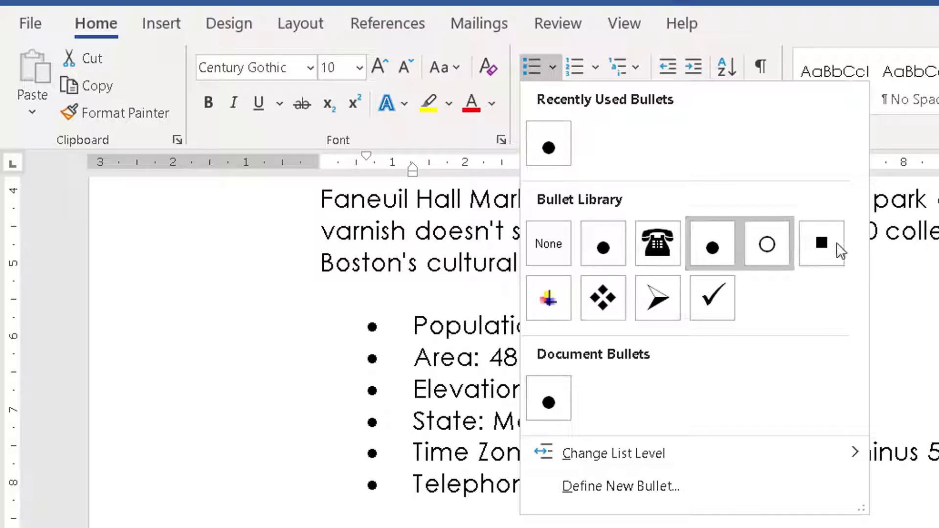
Switch the six facts lines from round dots to checkmark bullets
left_click(717, 304)
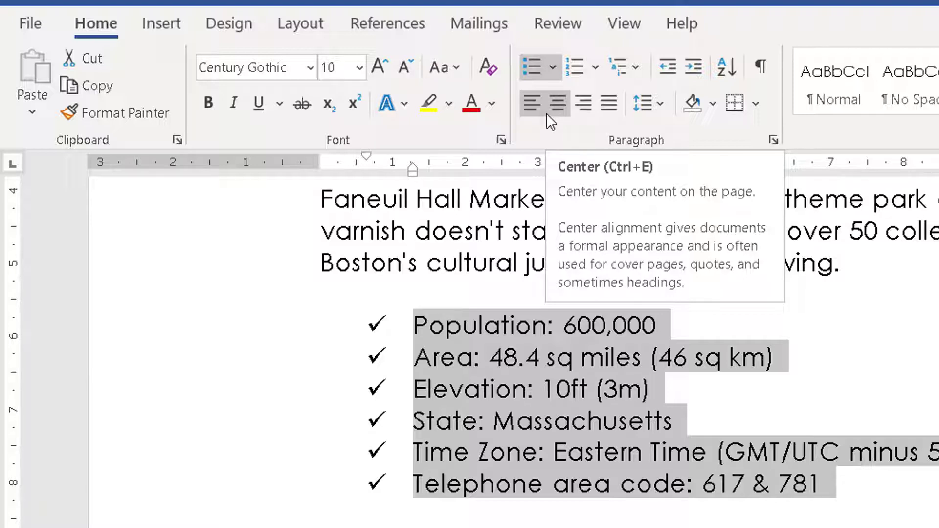
left_click(553, 67)
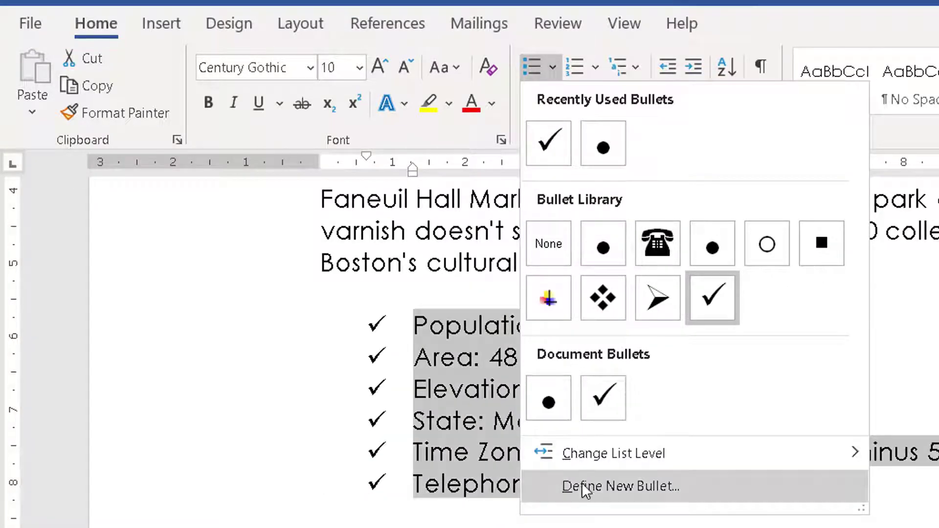
left_click(646, 491)
Start a new bullet definition and browse the Wingdings symbol font
left_click(900, 205)
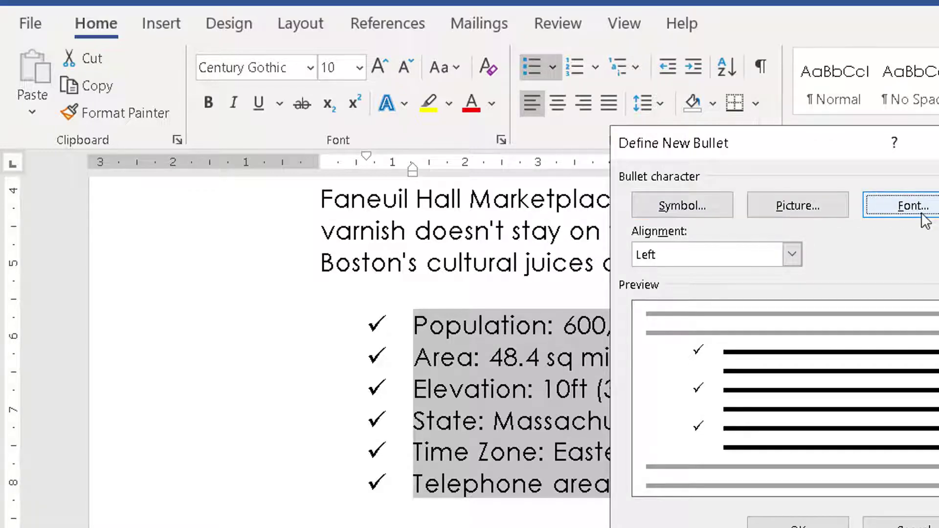
left_click(682, 207)
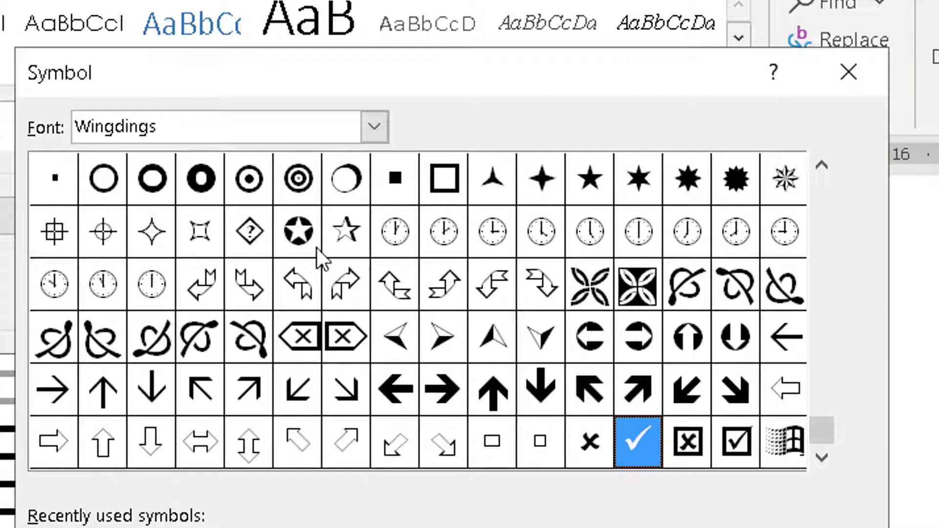
left_click(374, 128)
left_click(375, 130)
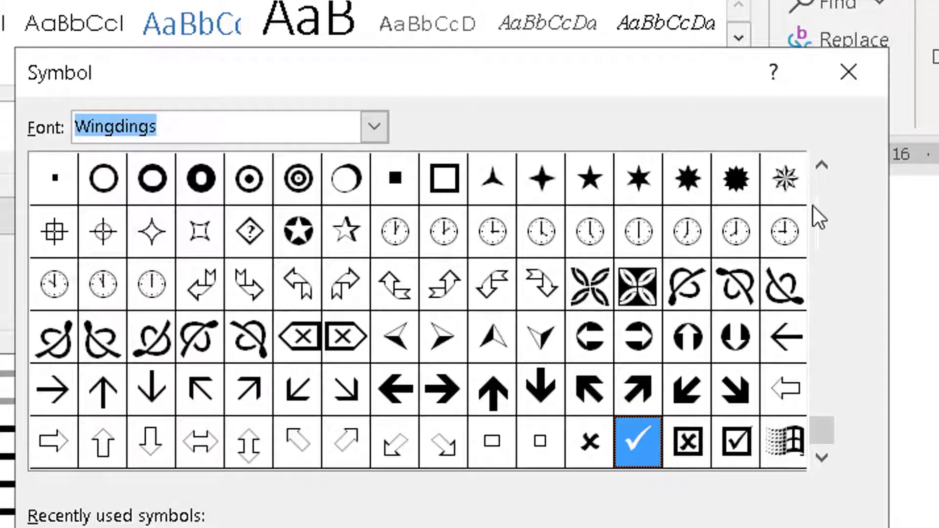
left_click_drag(822, 422, 819, 179)
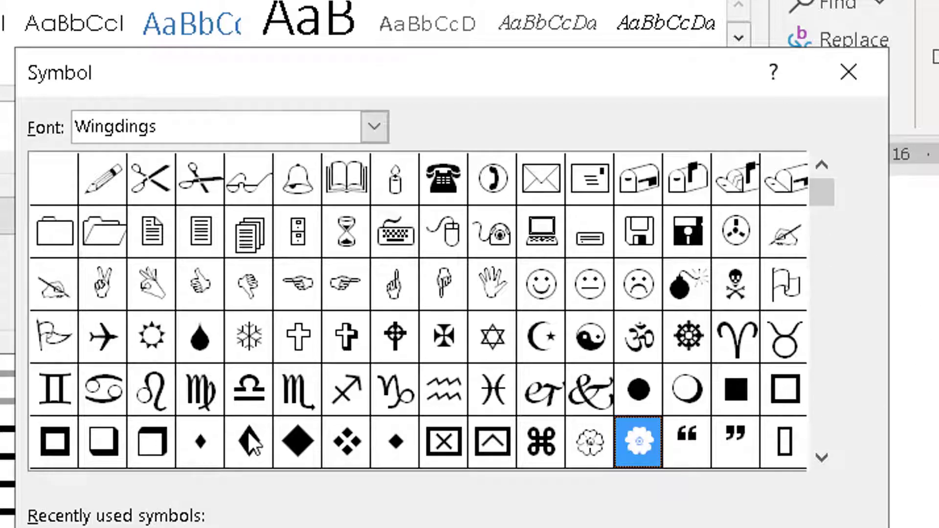
left_click(300, 442)
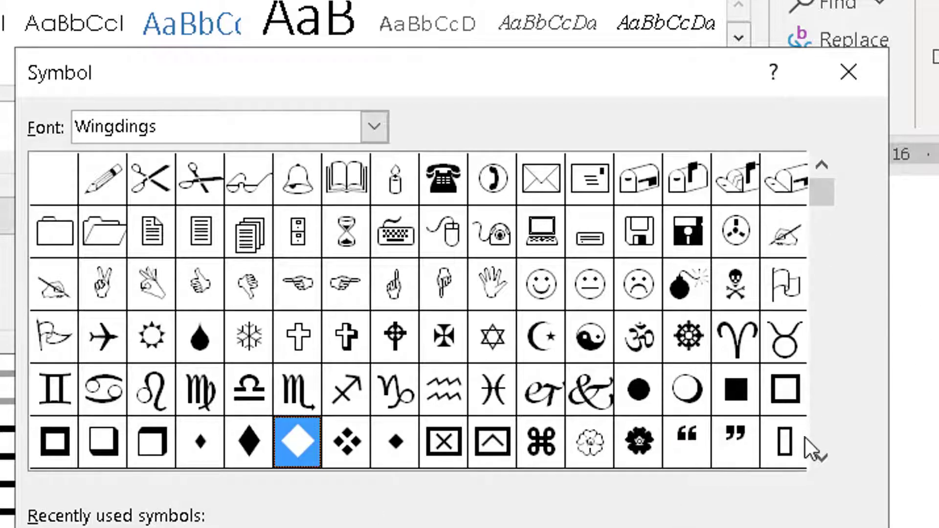
Choose the Wingdings six-pointed star (code 172) as the custom bullet character
left_click(820, 460)
left_click(820, 460)
left_click(821, 460)
left_click(820, 460)
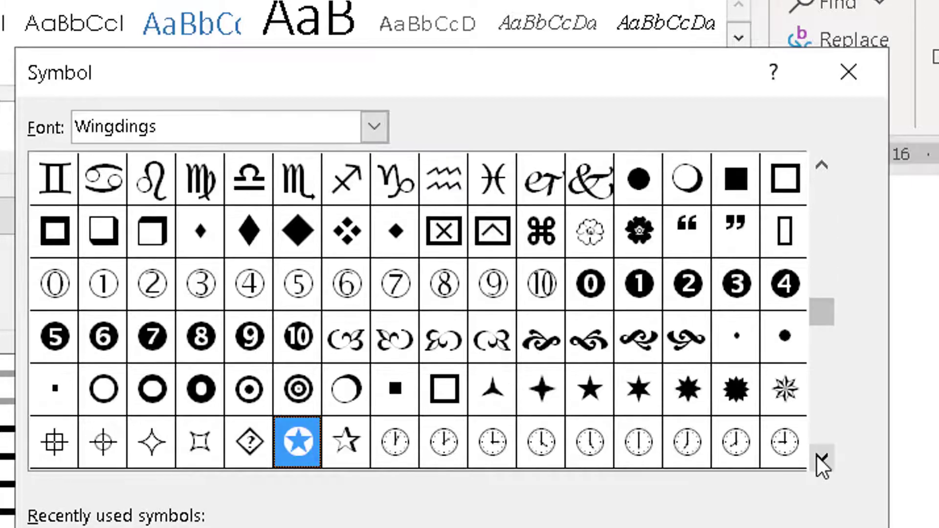
left_click(820, 460)
left_click(644, 338)
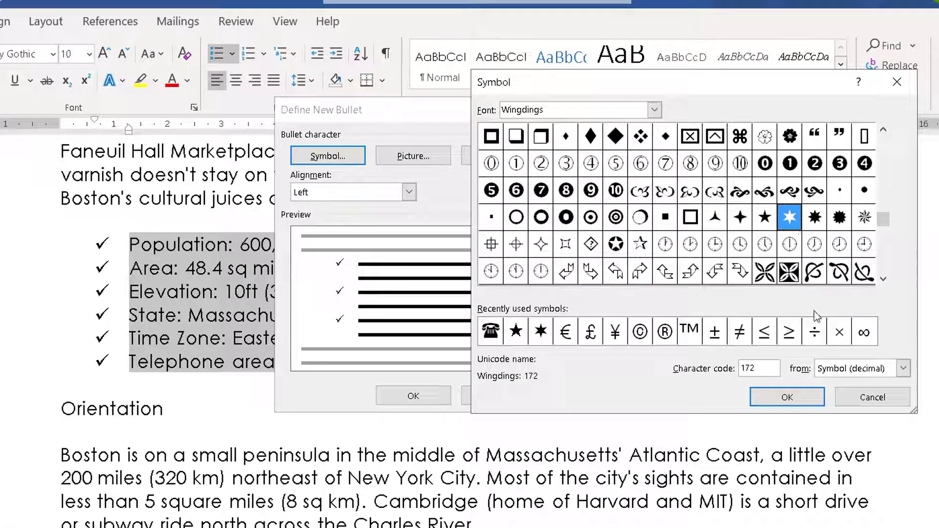
left_click(803, 398)
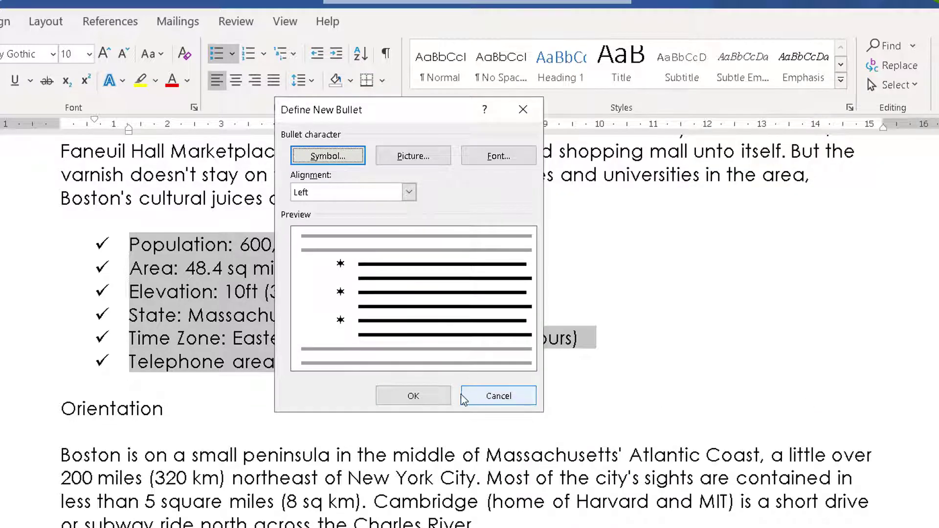
left_click(415, 395)
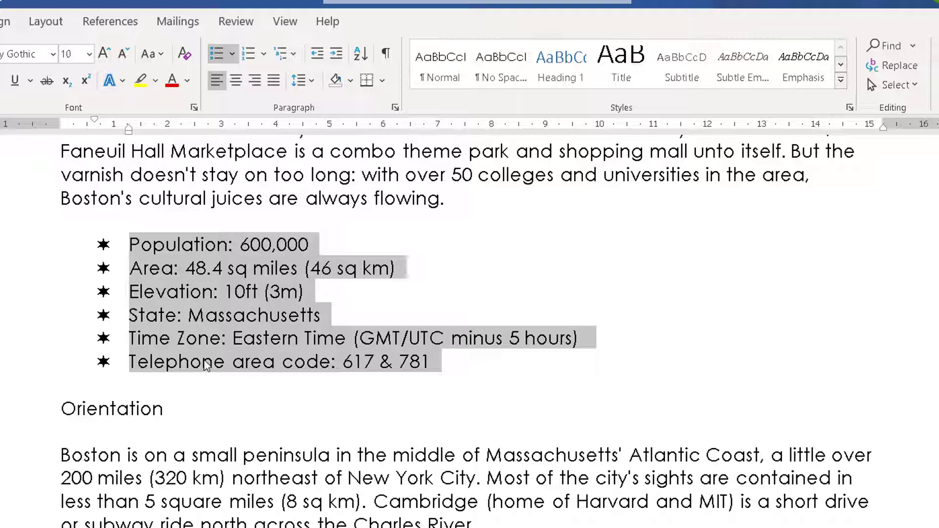
Undo the star and checkmark bullets, leaving the six lines unbulleted
left_click(210, 338)
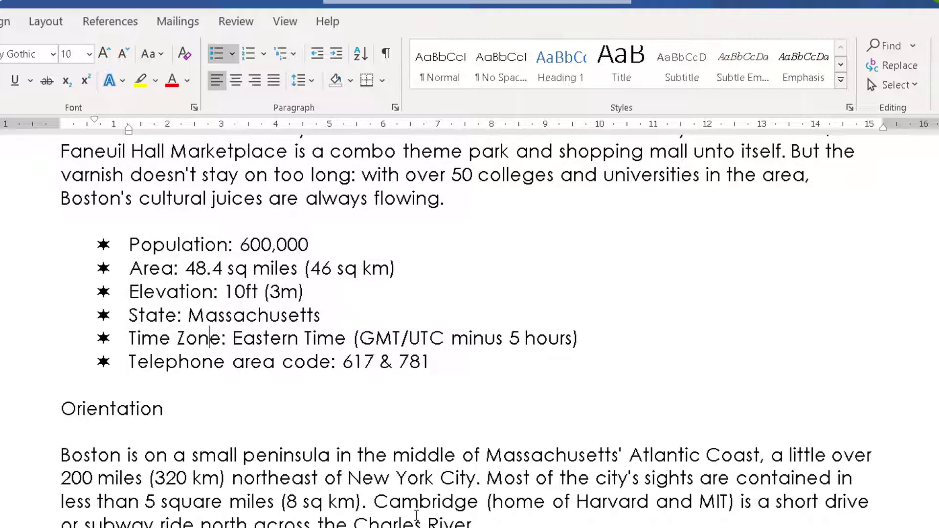
key("ctrl+z")
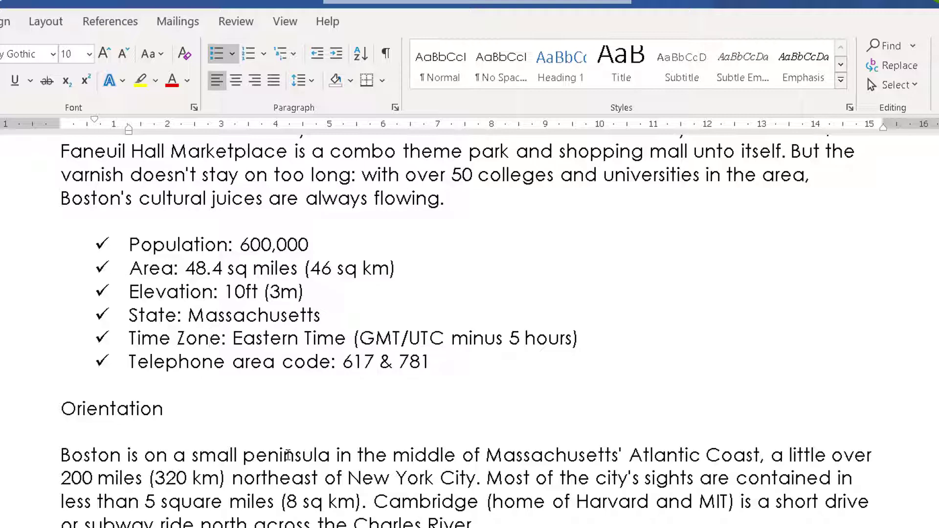
key("ctrl+z")
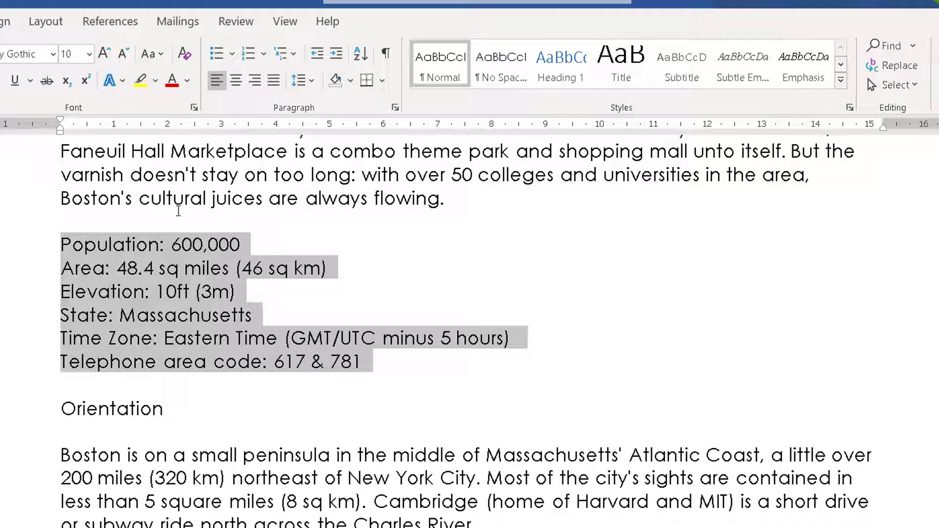
Number the six facts lines 1 to 6 as an indented list
left_click(248, 56)
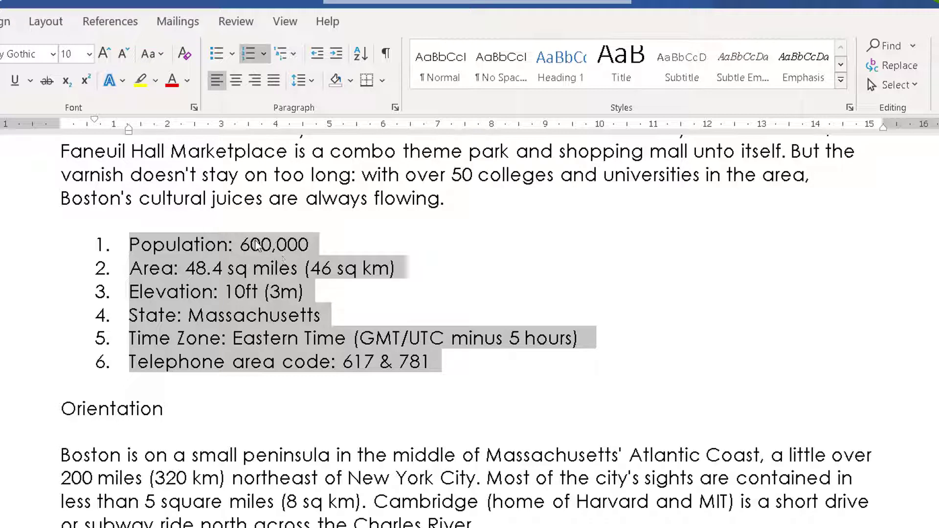
left_click(150, 271)
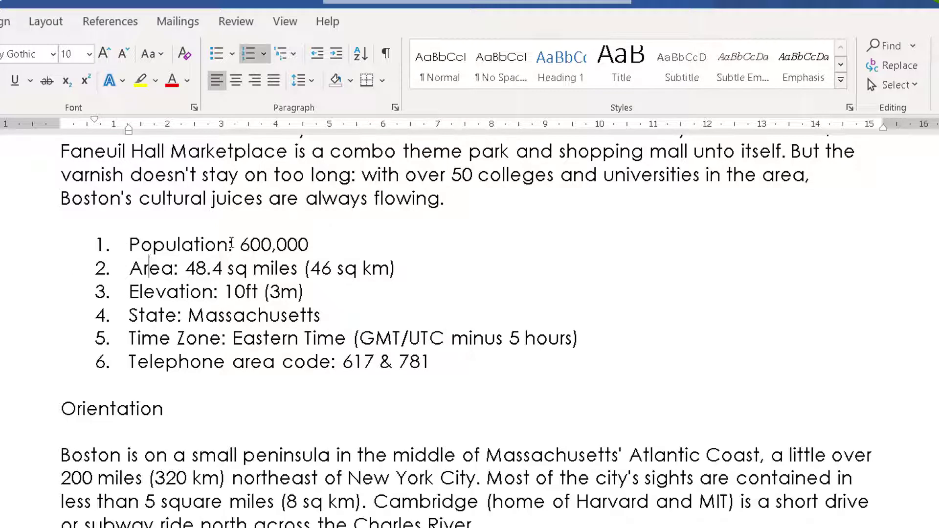
left_click(339, 298)
Try adding an empty item after Elevation, then undo it
key("Return")
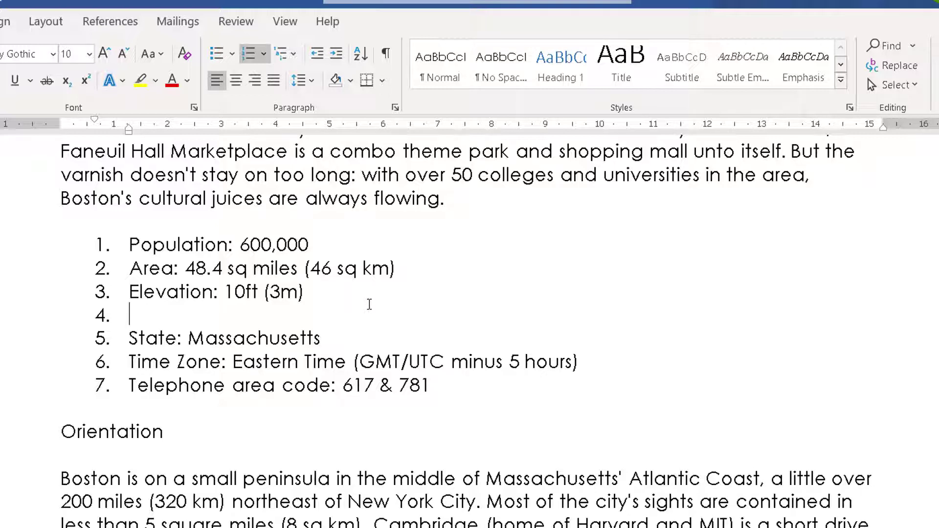
key("ctrl+z")
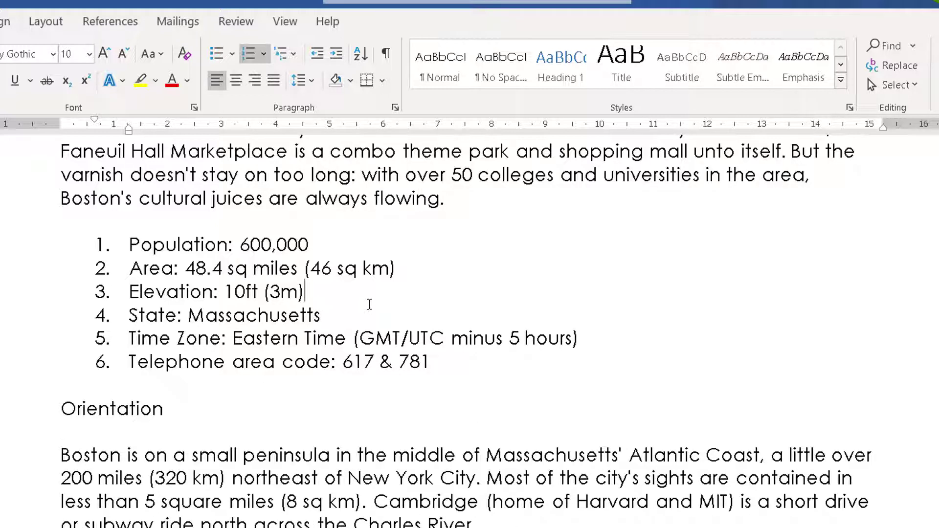
left_click(443, 367)
Append items 7 'More text' and 8 'Even more text', then end the list with a blank line
key("Return")
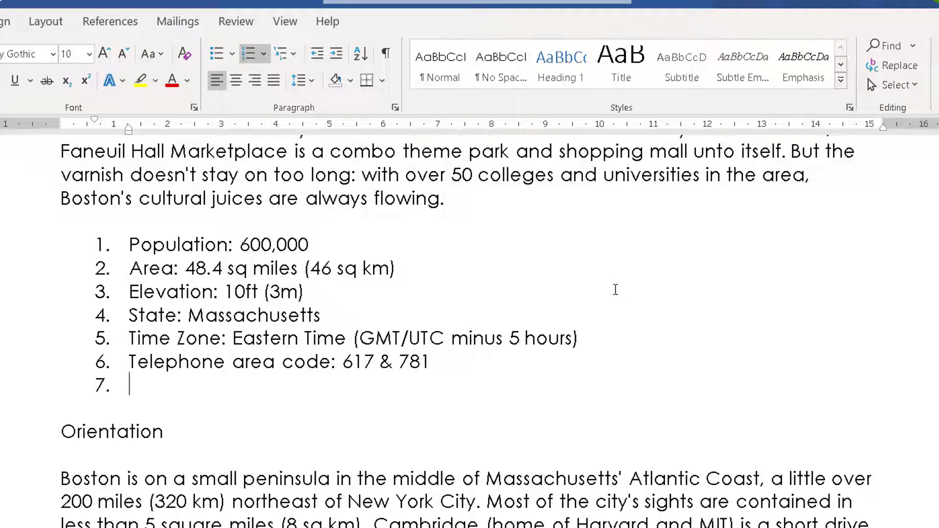
type("More text")
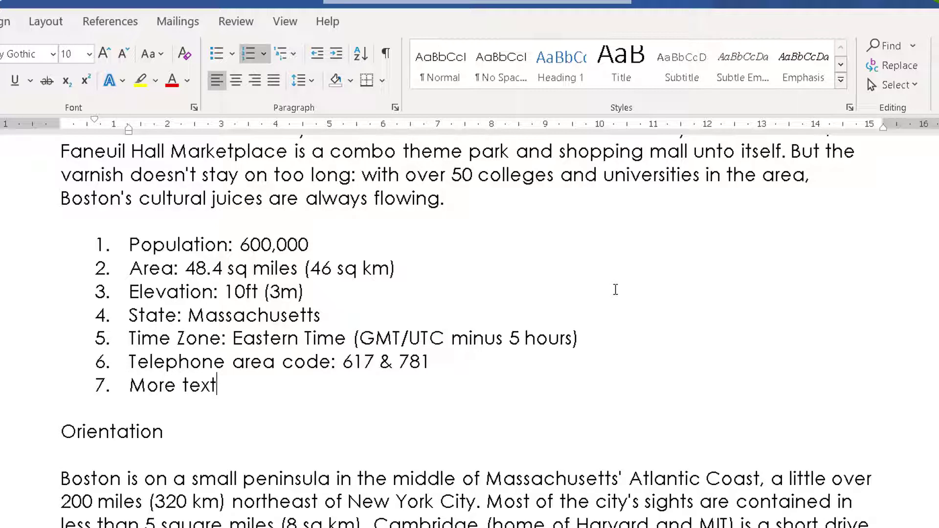
key("Return")
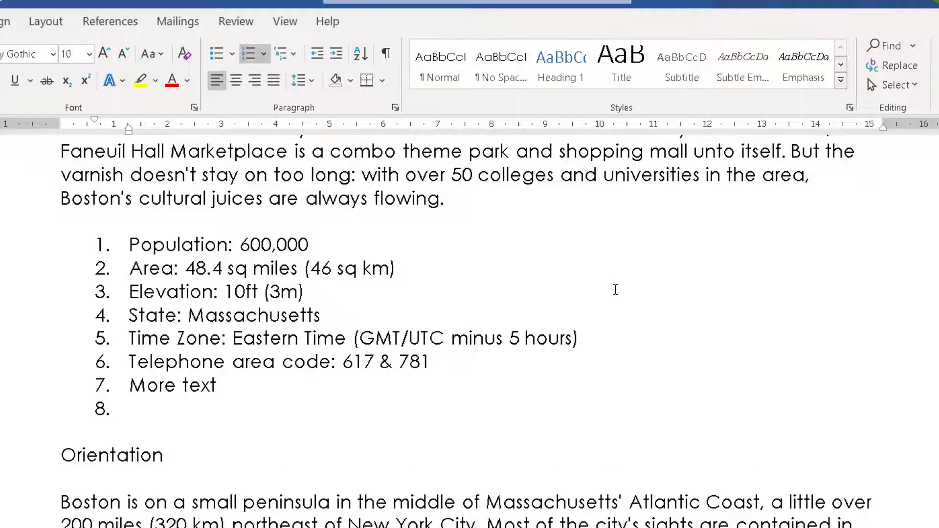
type("Even more text")
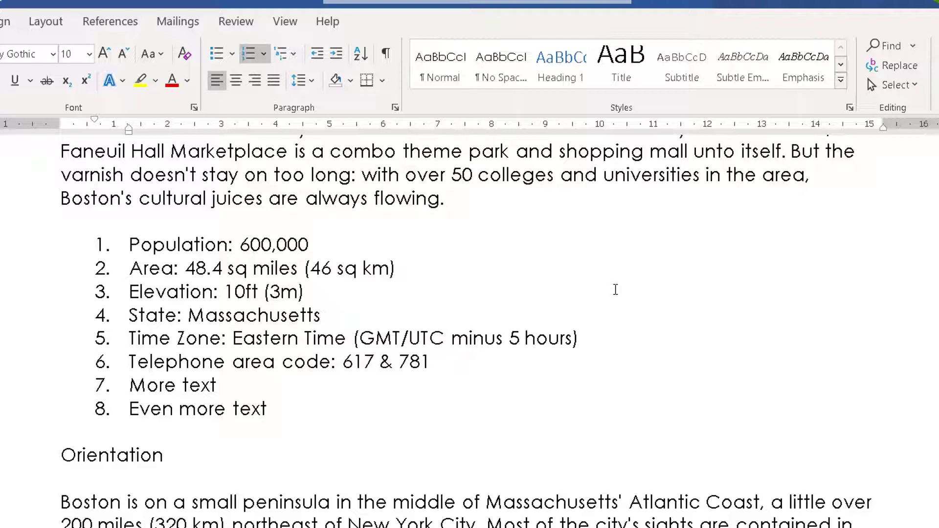
key("Return")
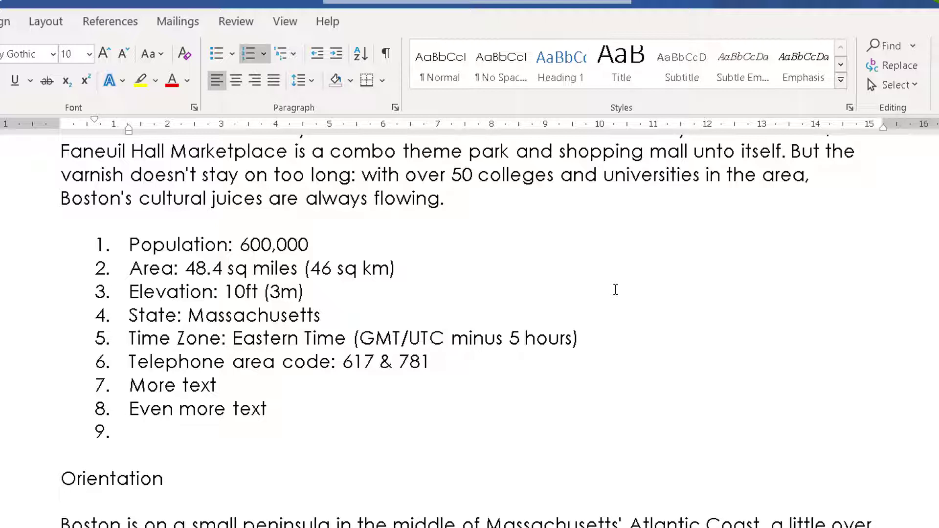
key("Return")
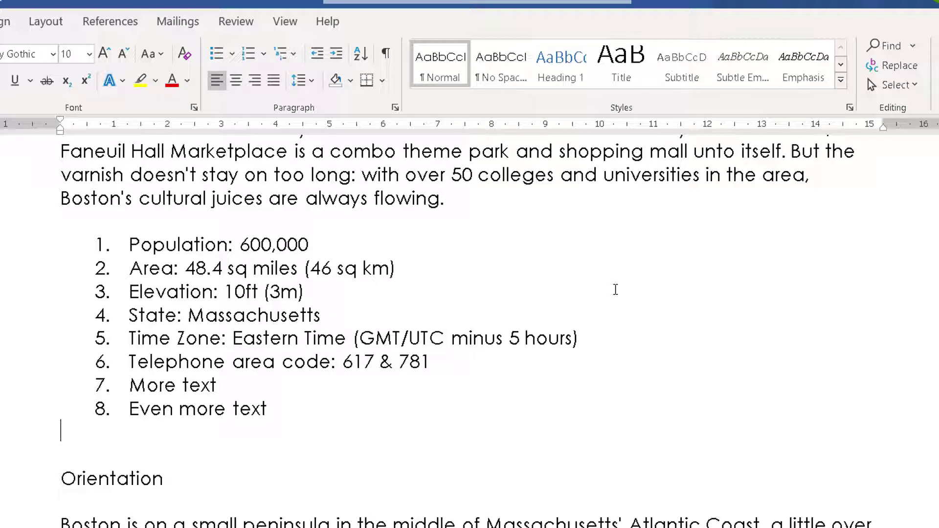
key("Return")
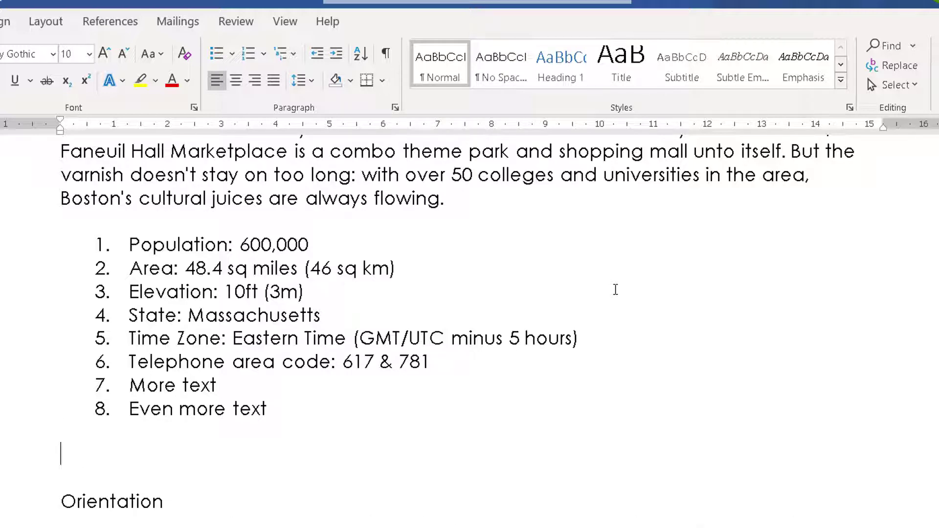